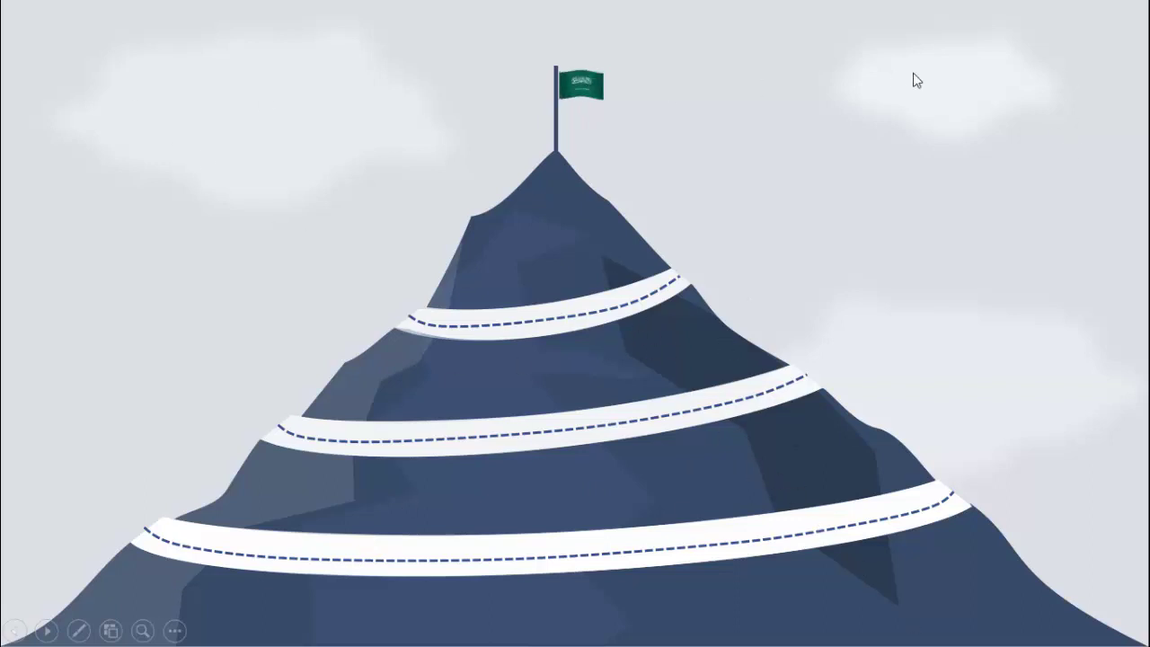
# Reveal the location pins and their labels along the mountain roads.
pyautogui.click(958, 248)
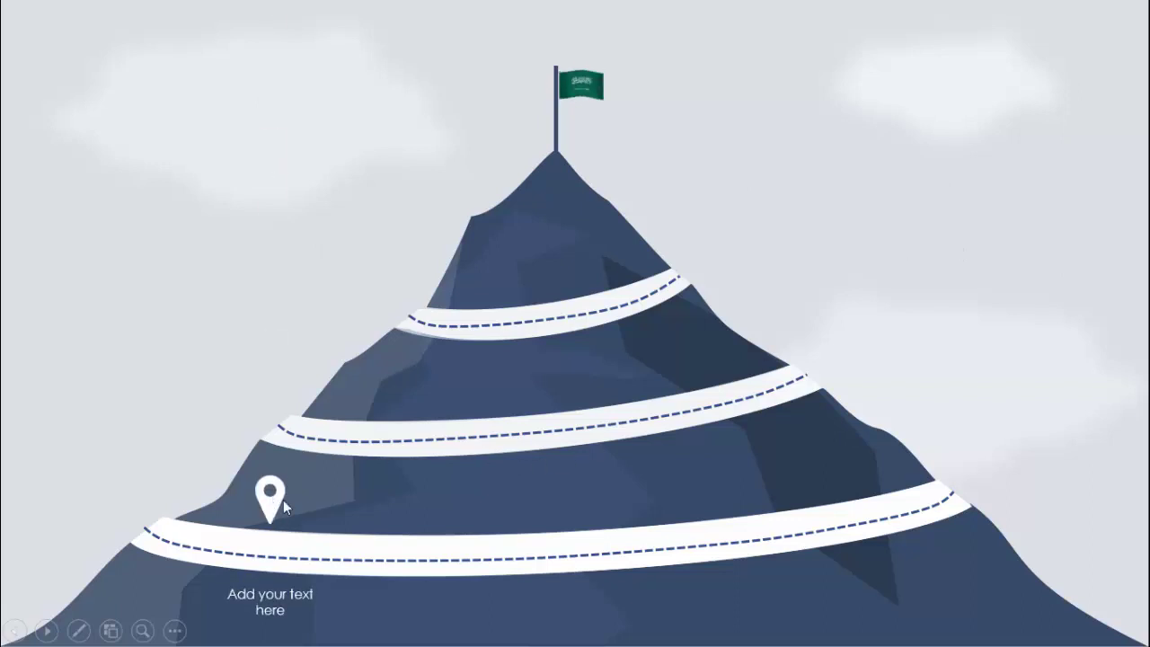
pyautogui.click(972, 355)
pyautogui.click(972, 355)
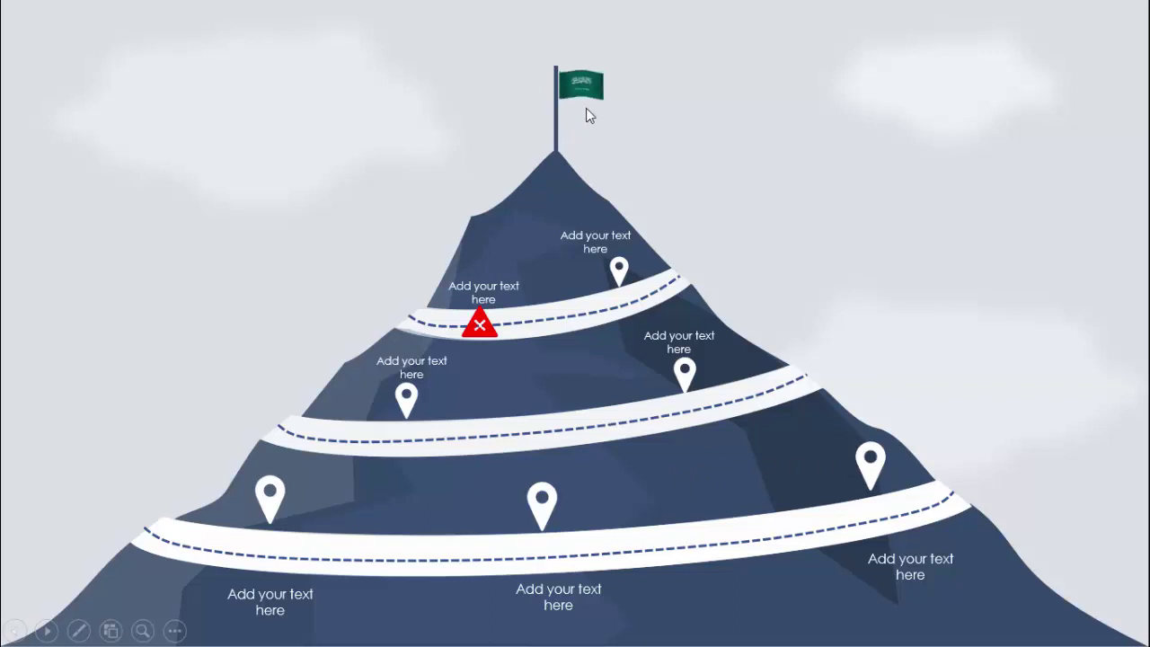
# Cycle the peak flag through Indian, Pakistani, Palestinian and plain dark-blue, then advance slides.
pyautogui.click(793, 143)
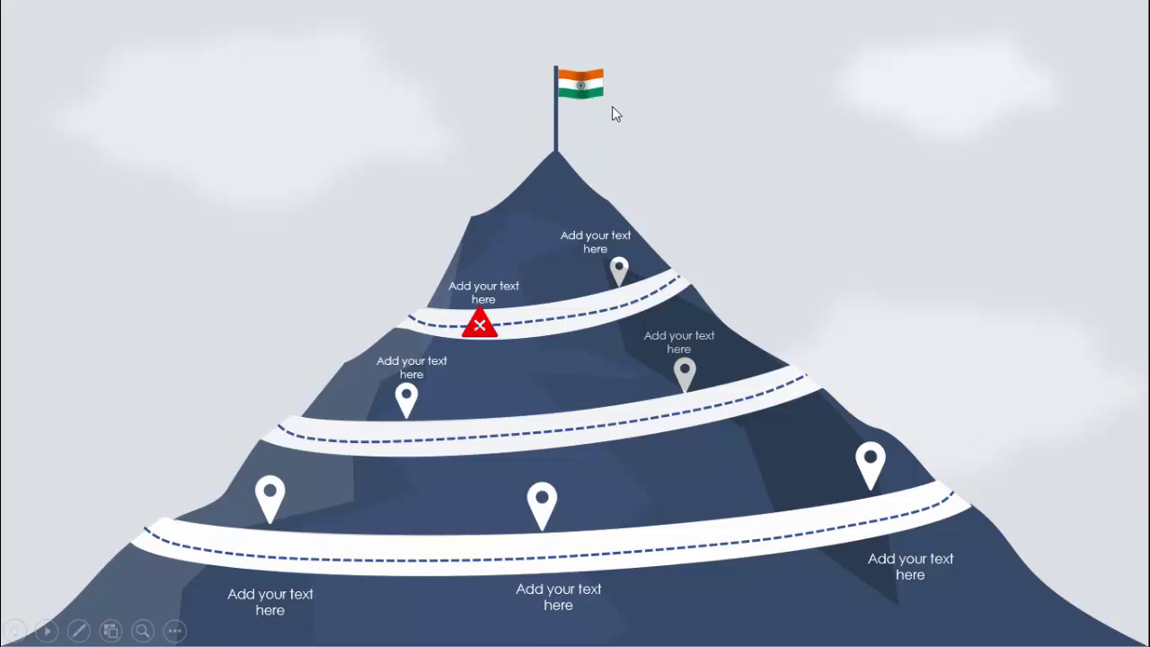
pyautogui.click(706, 149)
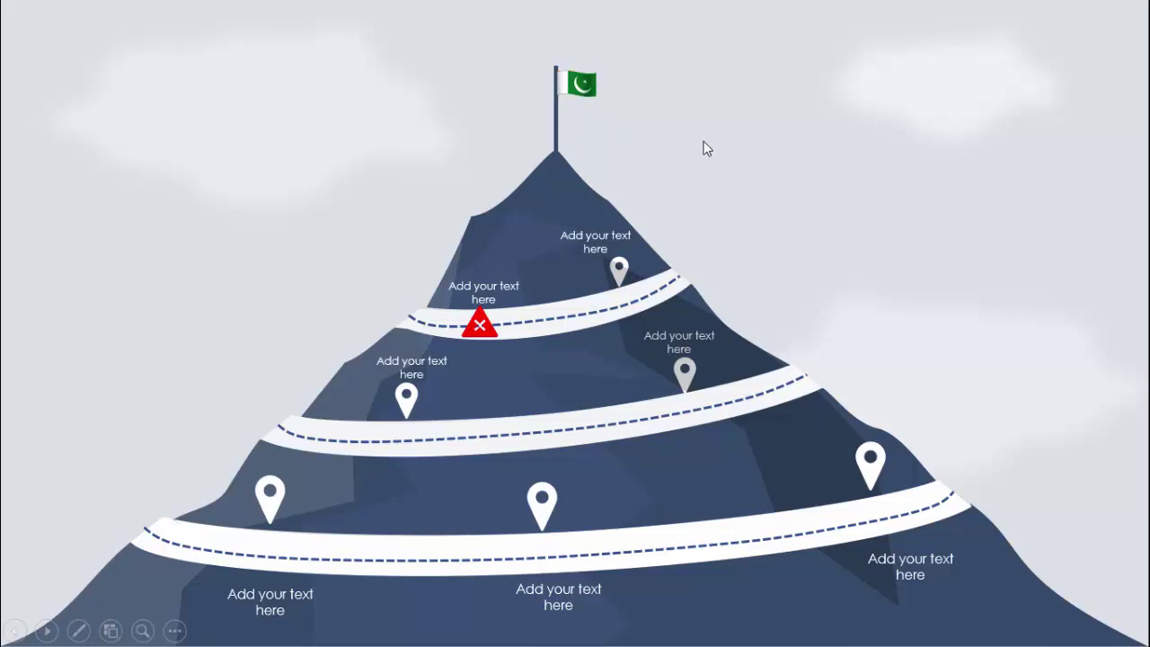
pyautogui.click(705, 149)
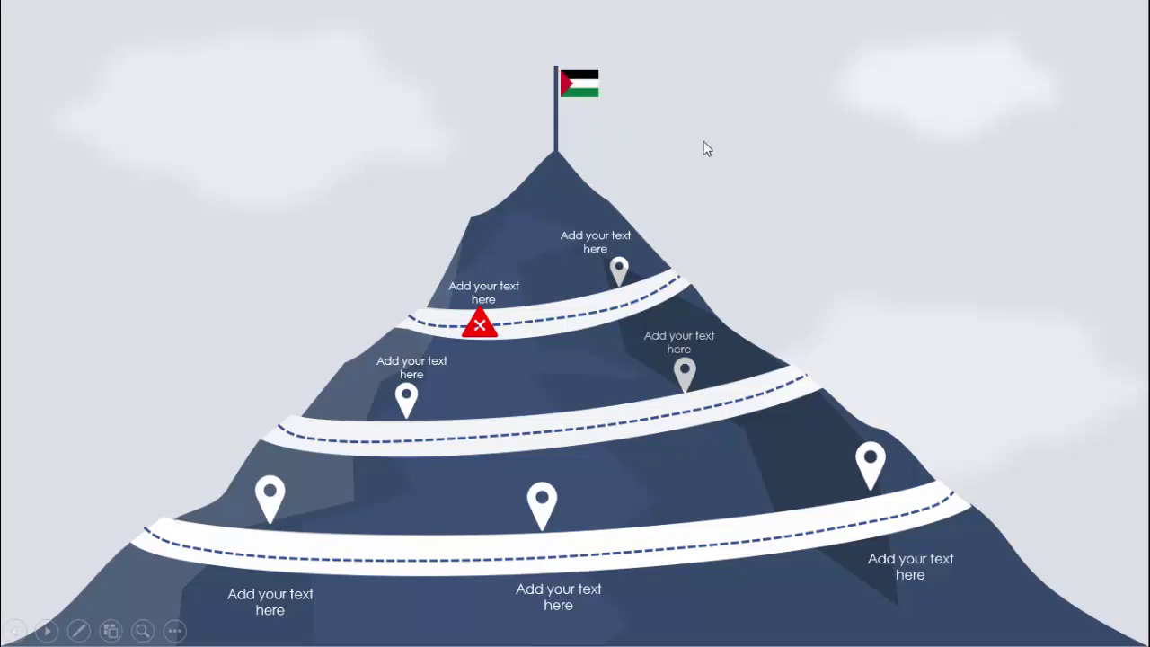
pyautogui.click(706, 149)
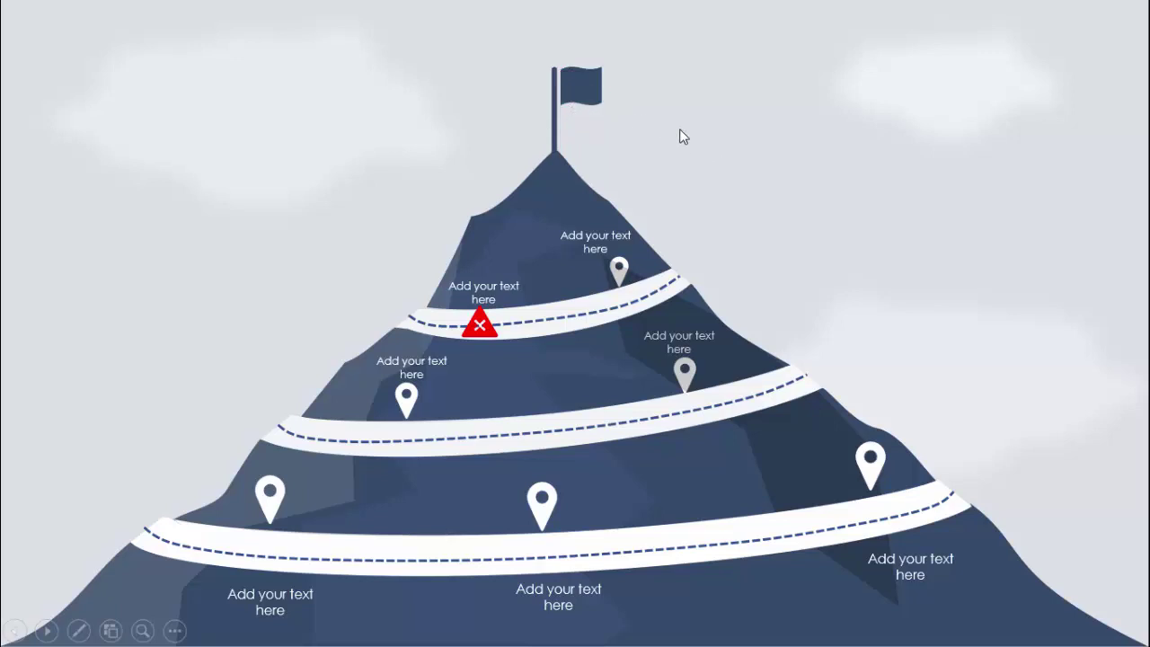
pyautogui.click(680, 130)
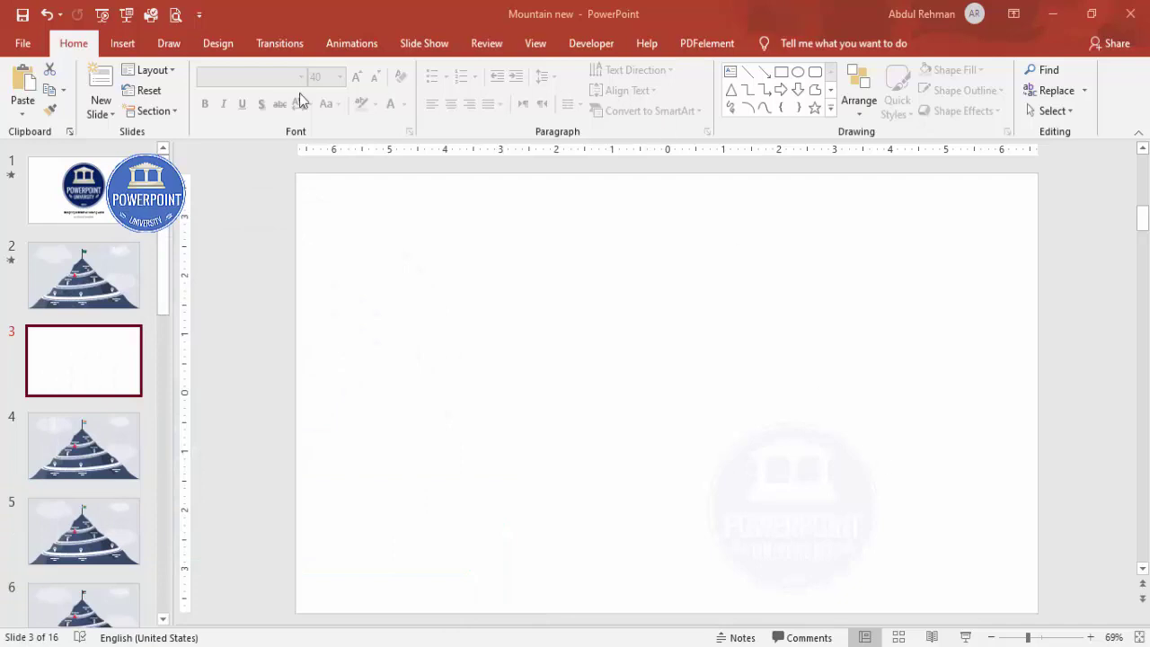
# Draw a large isosceles triangle spanning the full width of slide 3.
pyautogui.click(123, 43)
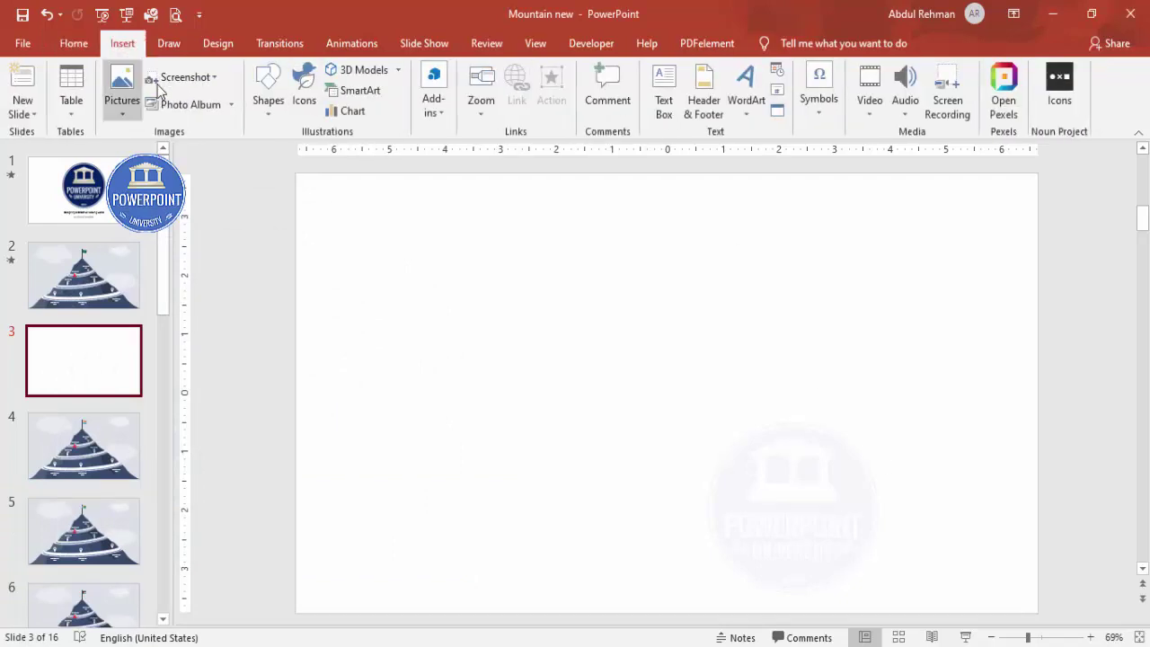
pyautogui.click(260, 115)
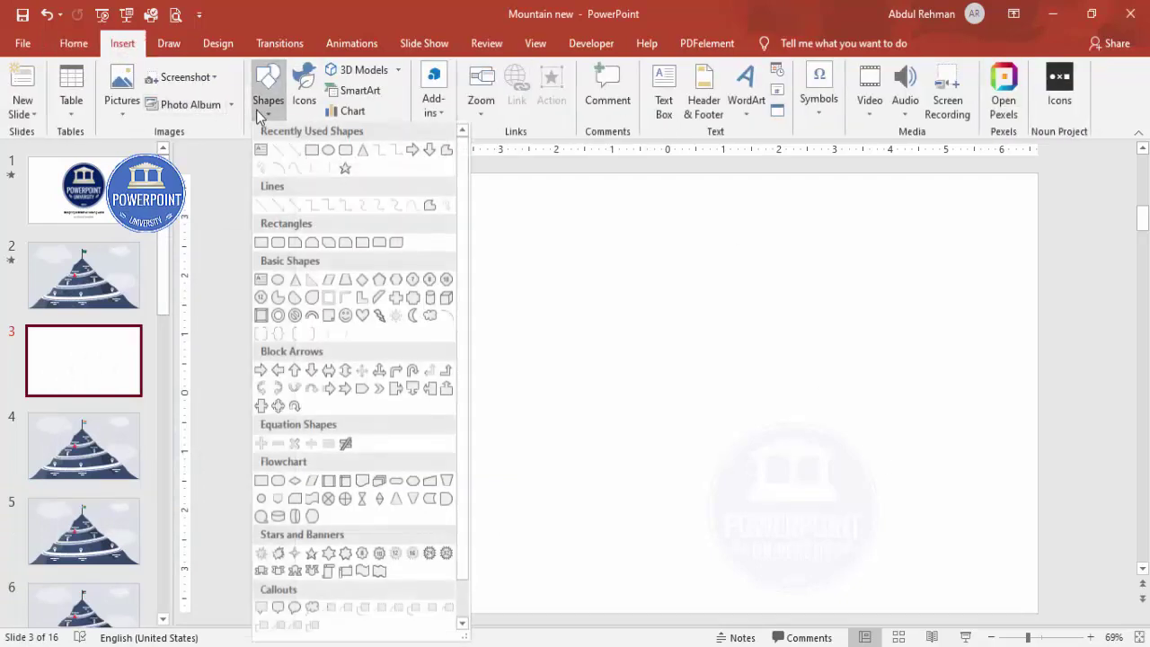
pyautogui.click(293, 286)
pyautogui.moveTo(1036, 613); pyautogui.dragTo(295, 246)
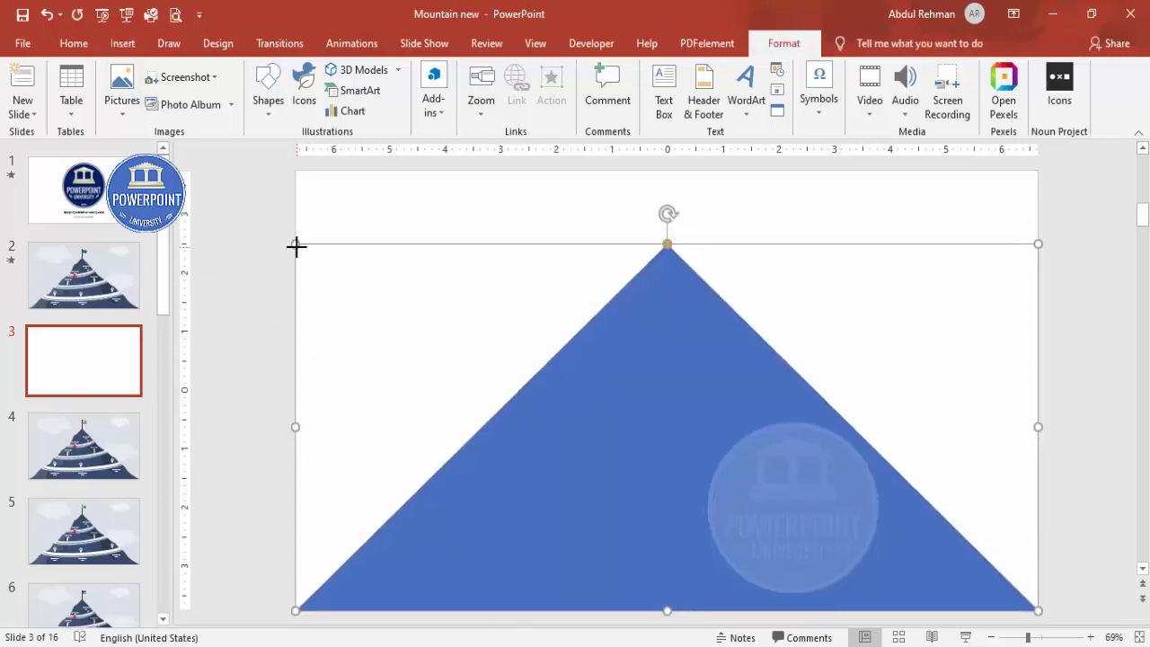
# Remove the triangle's outline and fill it with the recent dark blue.
pyautogui.click(456, 70)
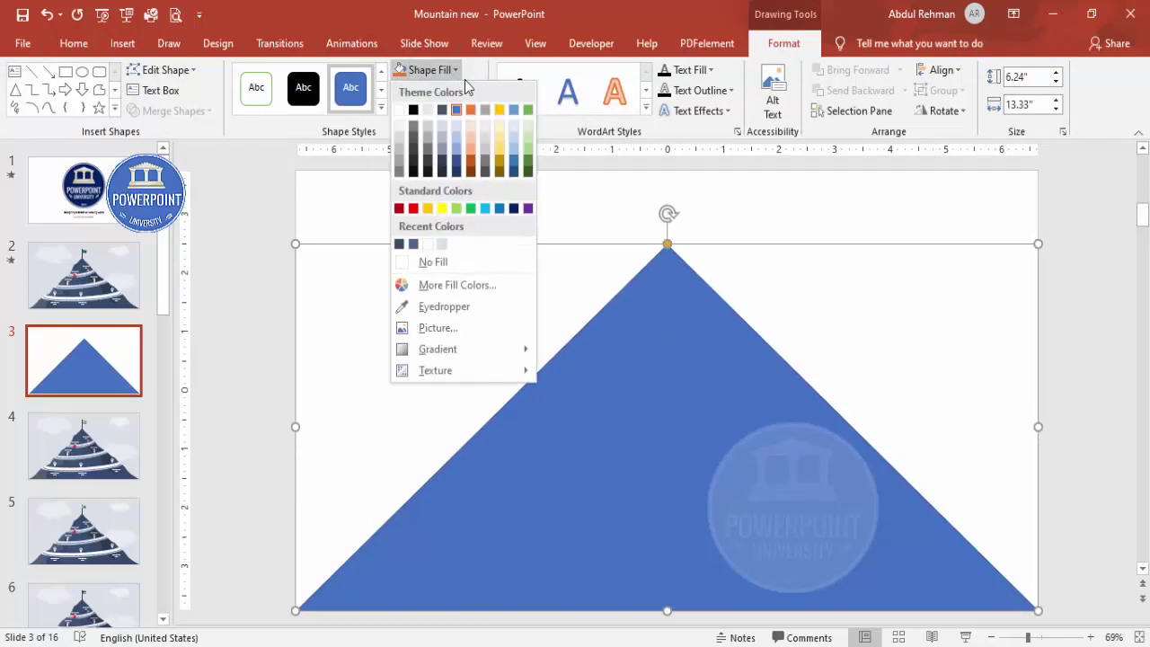
pyautogui.click(473, 90)
pyautogui.click(472, 90)
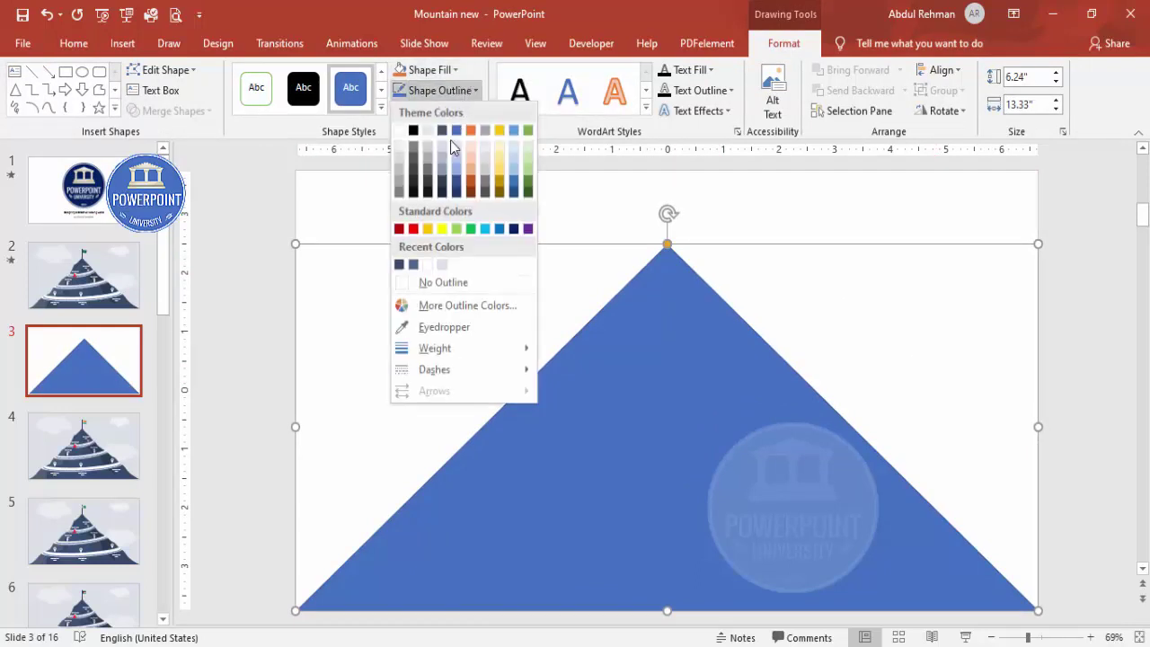
pyautogui.click(448, 284)
pyautogui.click(440, 70)
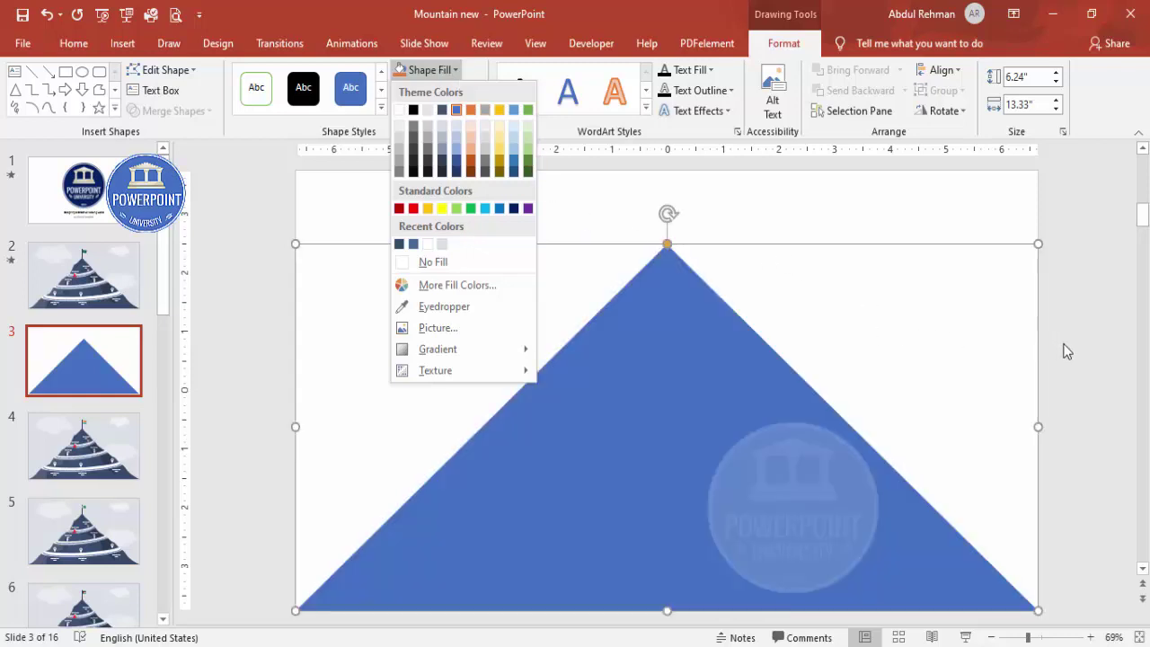
pyautogui.click(400, 244)
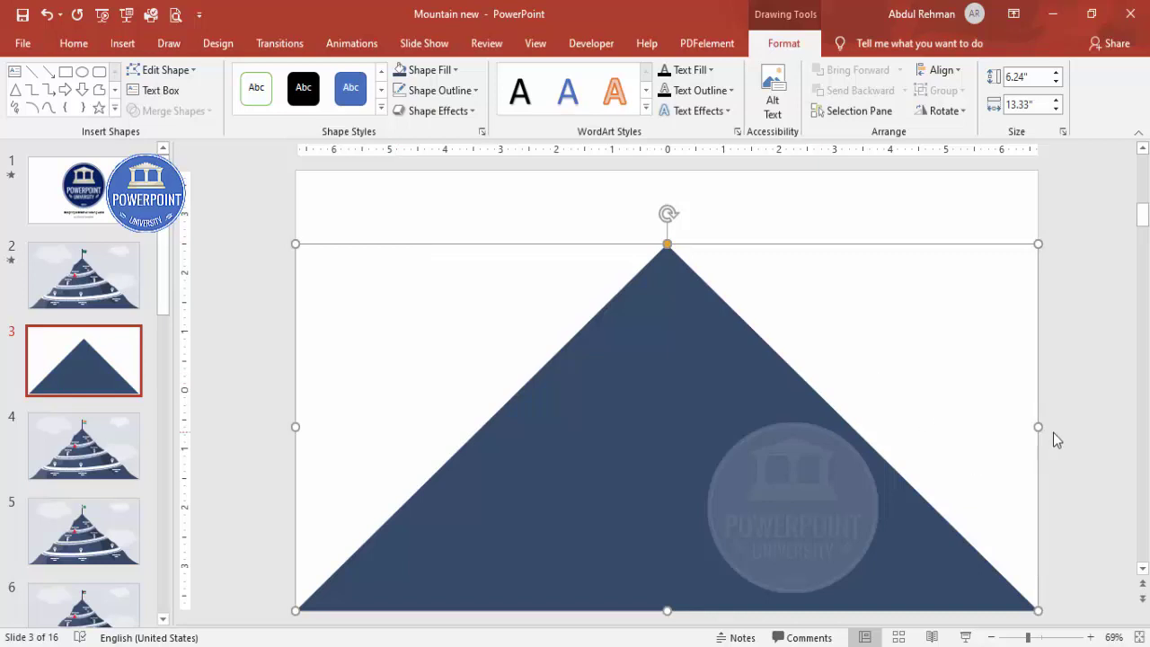
# Draw a wide oval across the lower part of the triangle.
pyautogui.click(1052, 432)
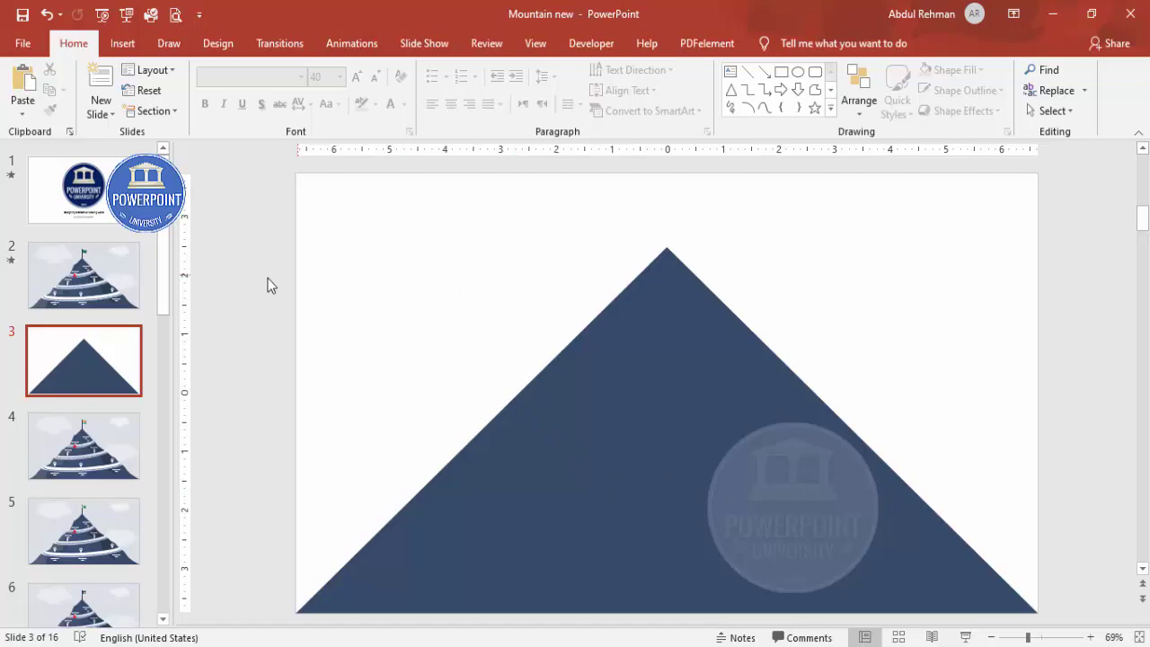
pyautogui.click(119, 45)
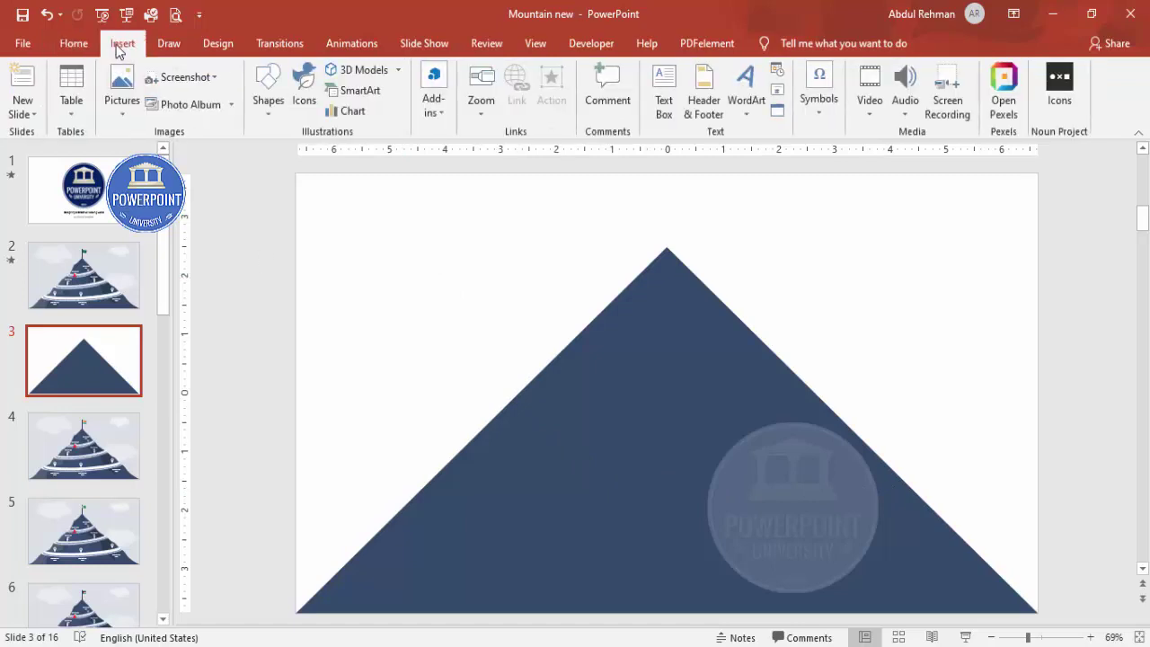
pyautogui.click(264, 116)
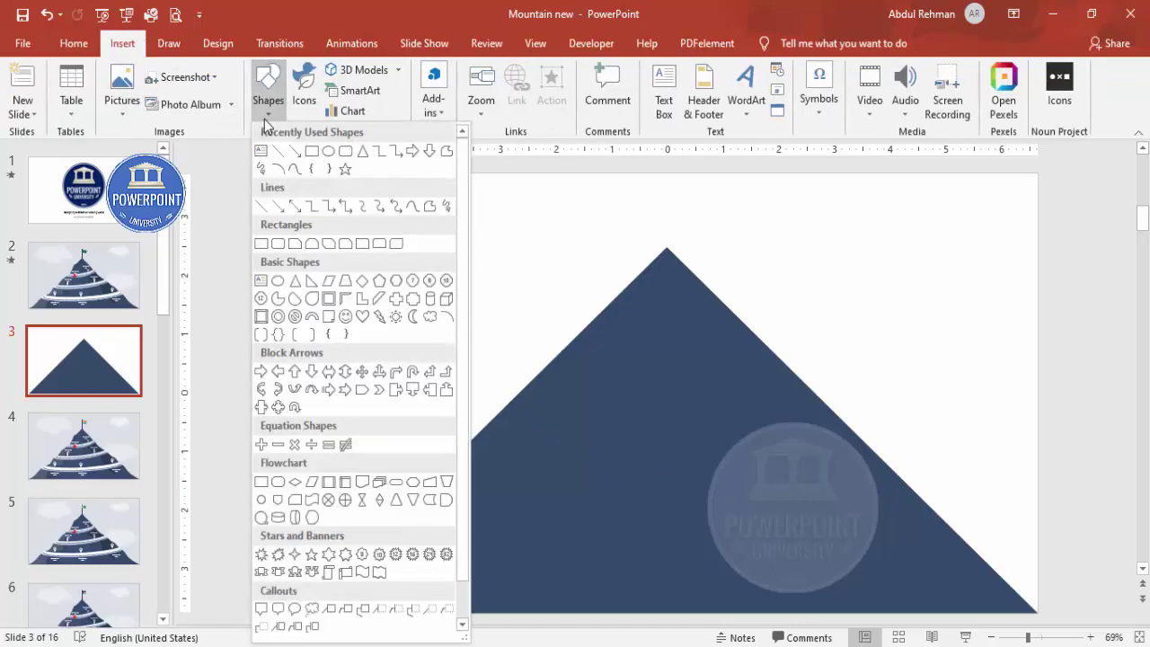
pyautogui.click(277, 282)
pyautogui.moveTo(353, 471); pyautogui.dragTo(1003, 556)
# Centre the oval horizontally on the triangle and give it no outline.
pyautogui.moveTo(896, 509); pyautogui.dragTo(877, 513)
pyautogui.click(471, 90)
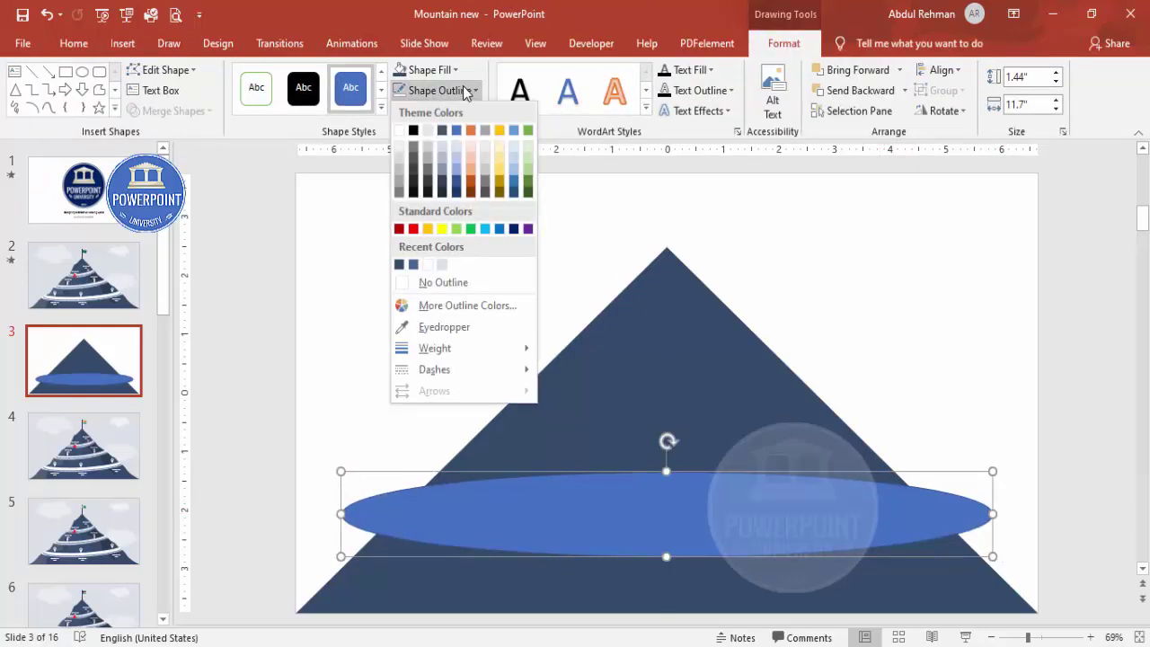
pyautogui.click(443, 282)
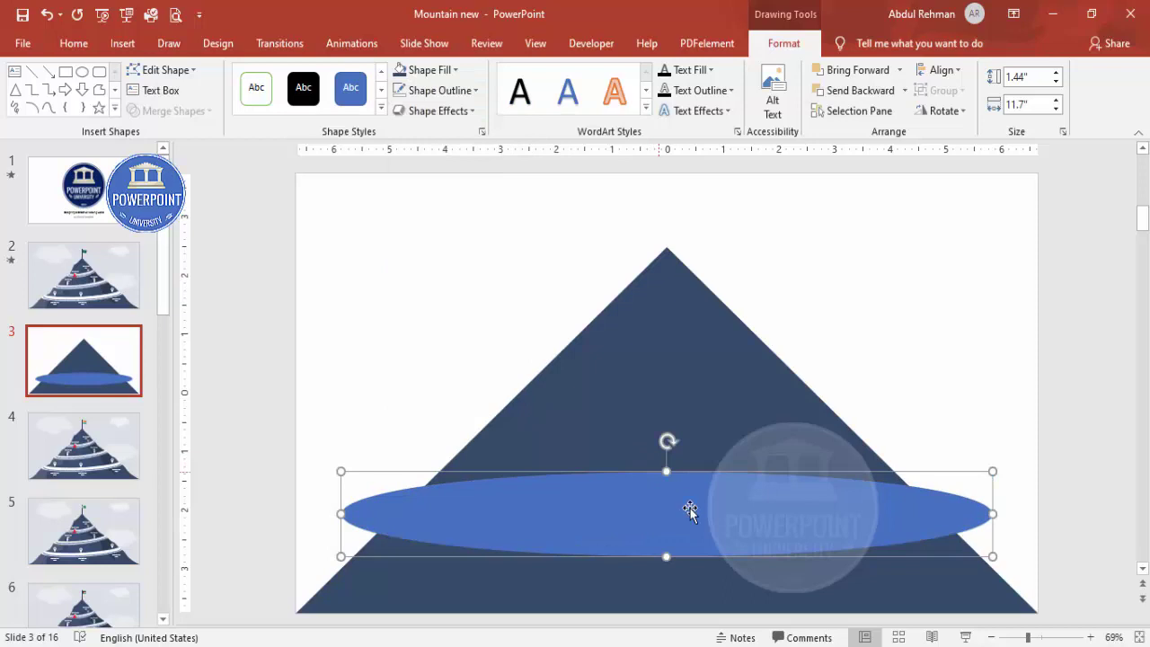
pyautogui.rightClick(761, 510)
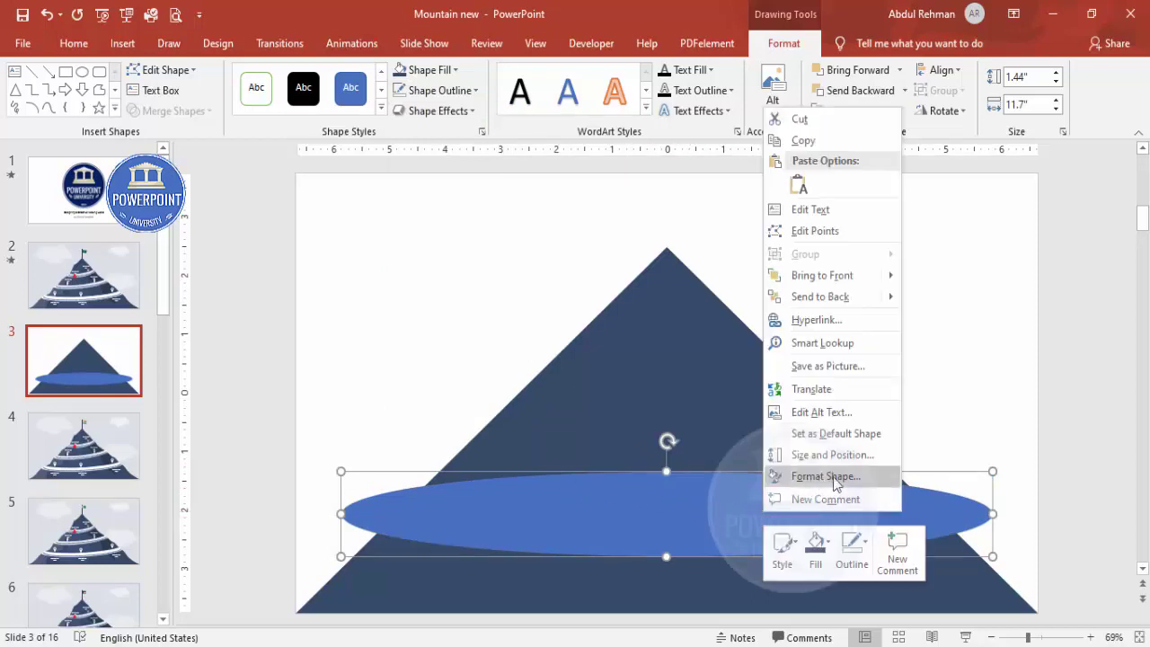
# Set the ellipse's fill transparency to 32% in the Format Shape pane.
pyautogui.click(881, 471)
pyautogui.click(928, 261)
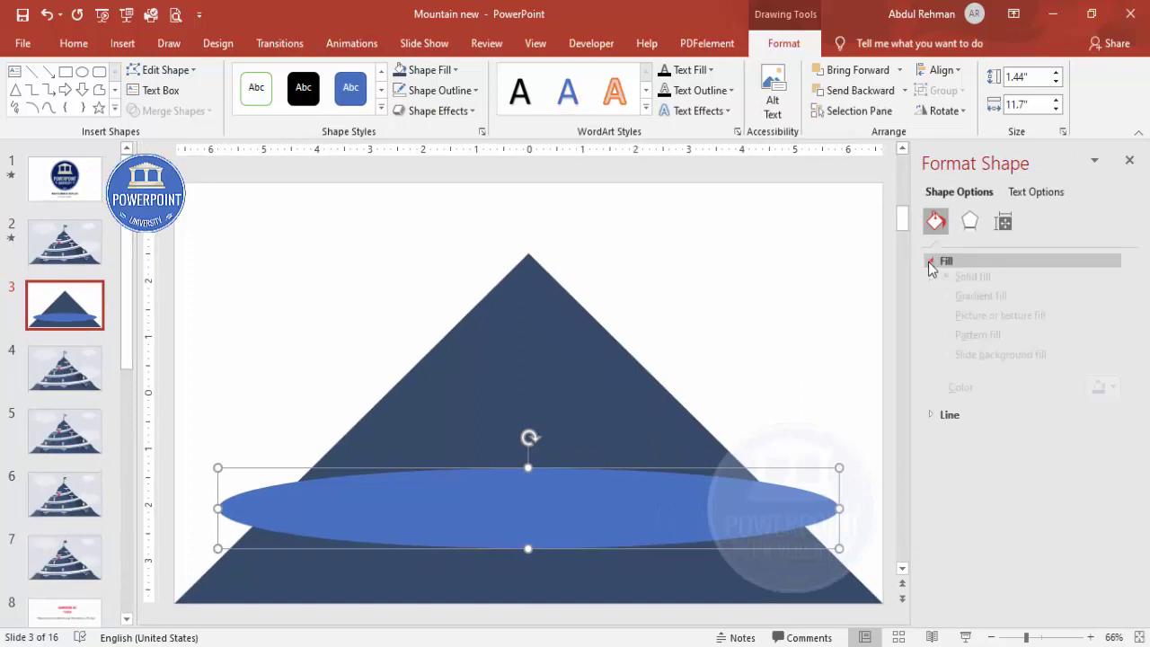
pyautogui.moveTo(1018, 445); pyautogui.dragTo(1030, 446)
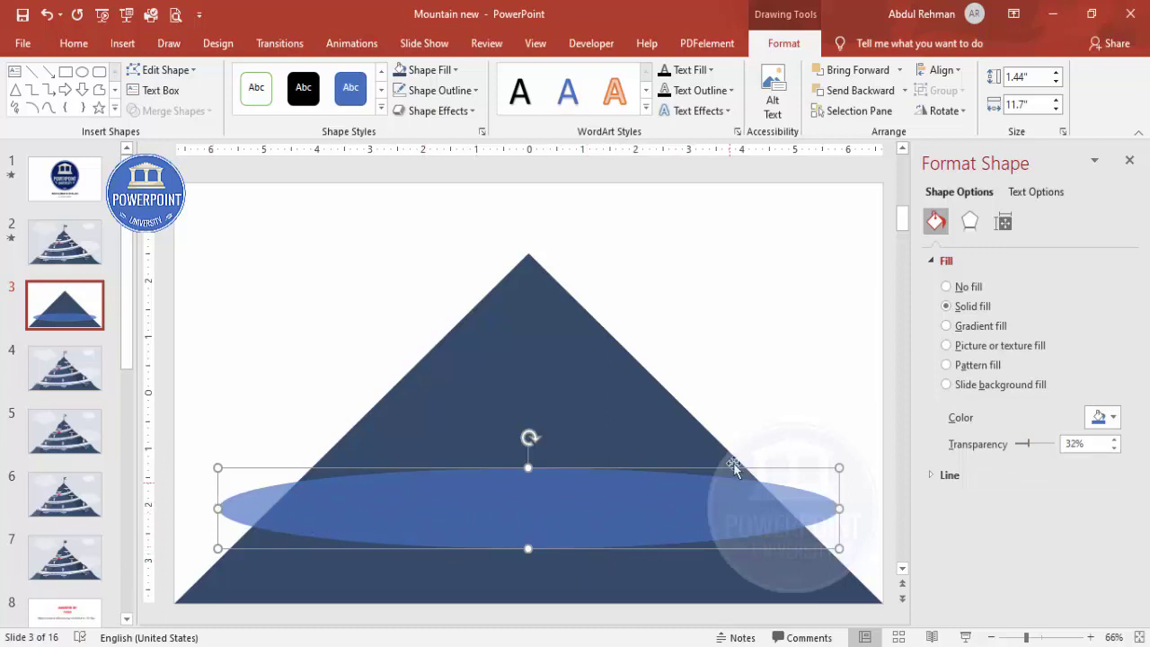
pyautogui.click(690, 424)
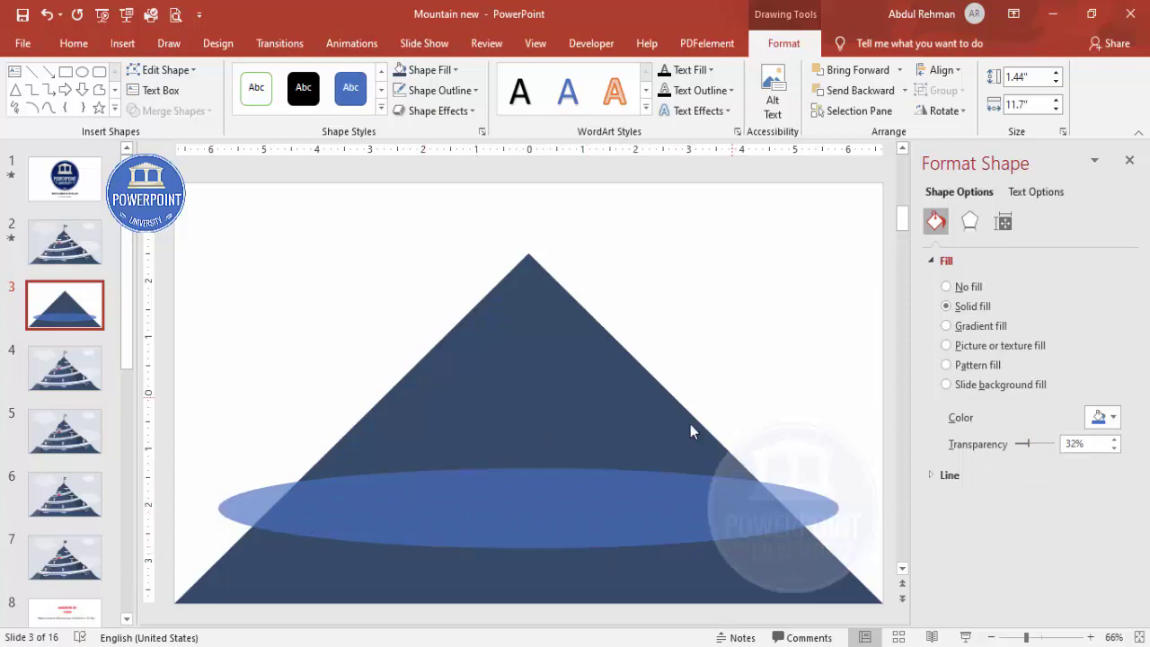
# Place a copy of the ellipse slightly above the original.
pyautogui.click(596, 506)
pyautogui.moveTo(595, 507); pyautogui.dragTo(589, 483)
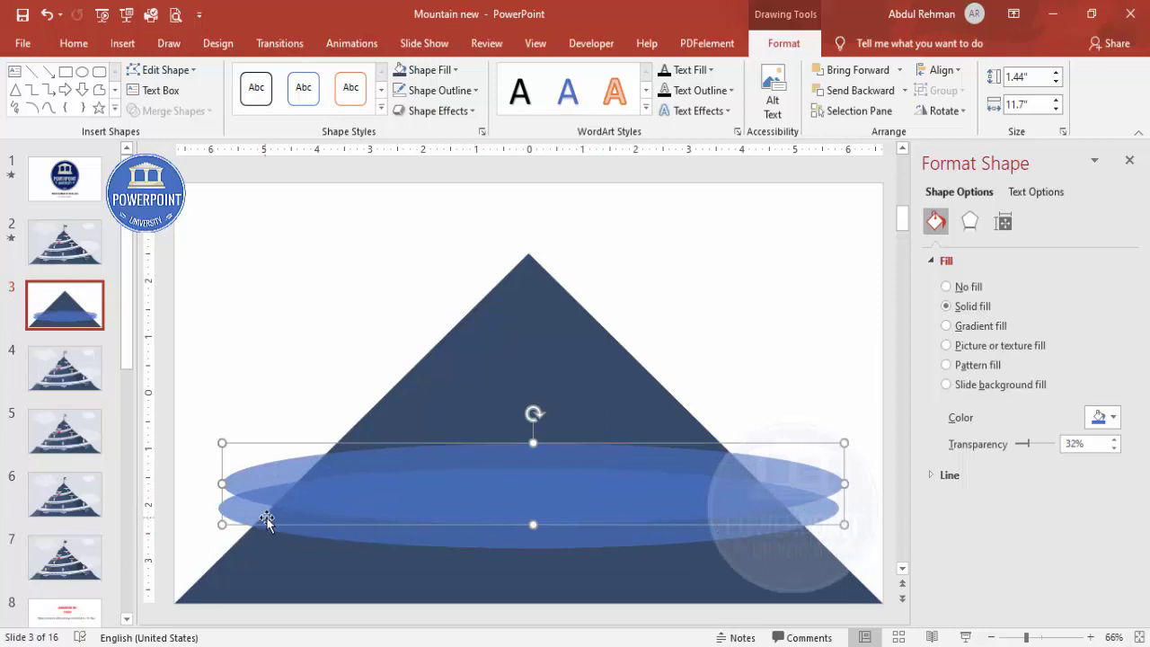
pyautogui.click(785, 419)
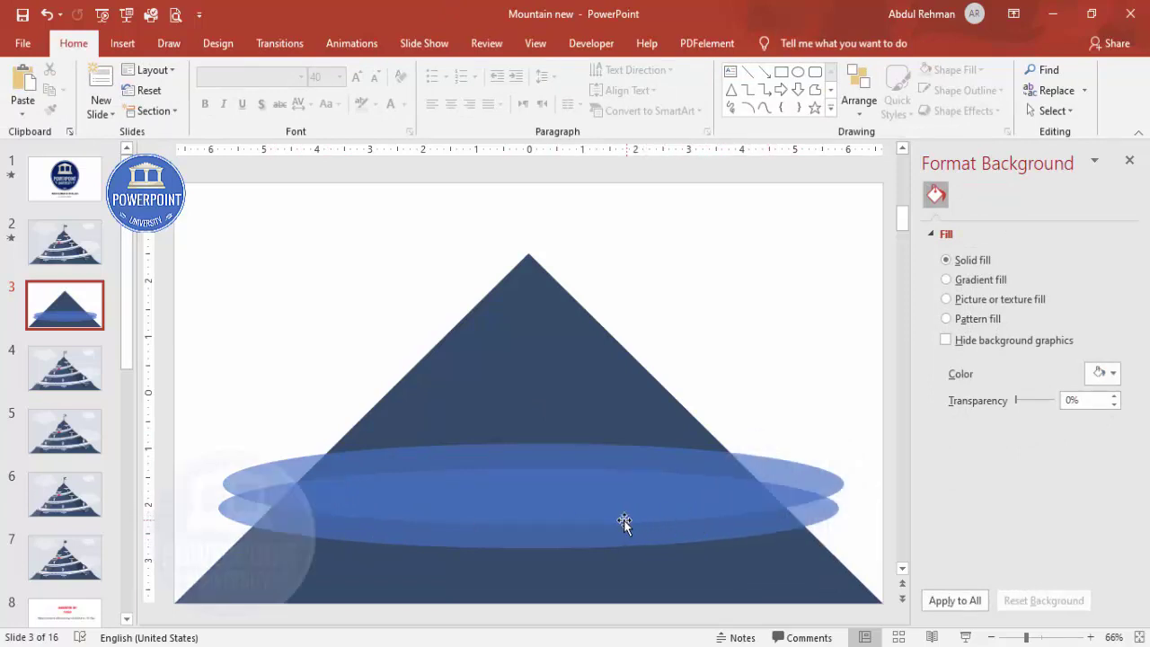
pyautogui.click(833, 512)
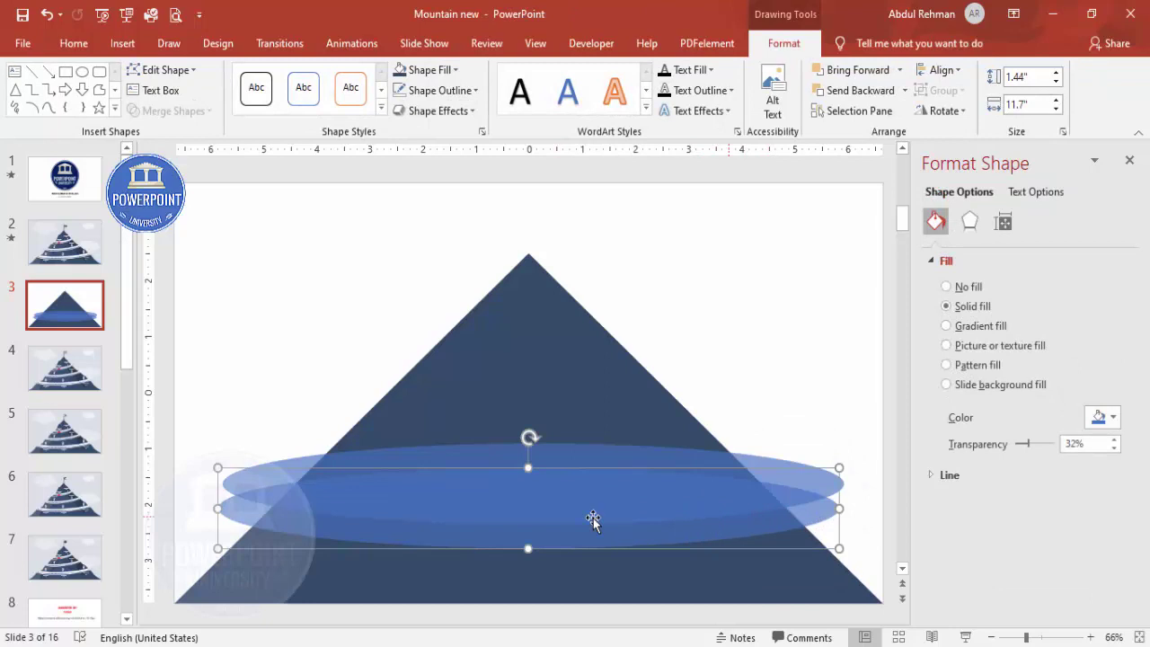
pyautogui.click(270, 338)
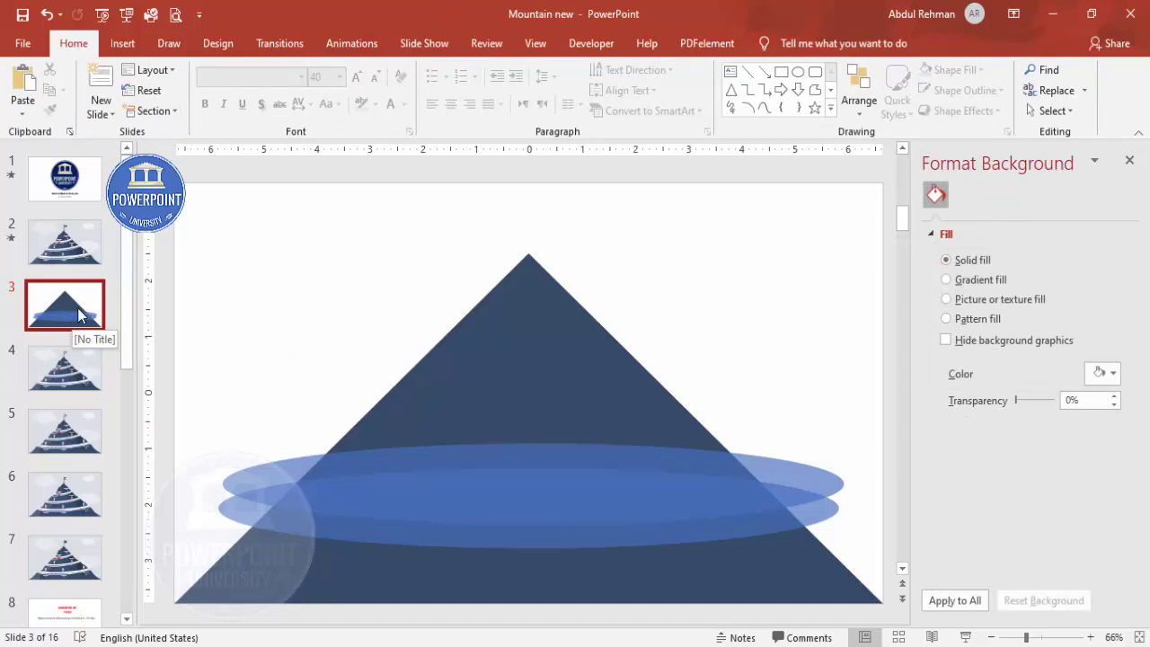
# Duplicate slide 3 as a backup and return to slide 3.
pyautogui.rightClick(77, 307)
pyautogui.click(140, 432)
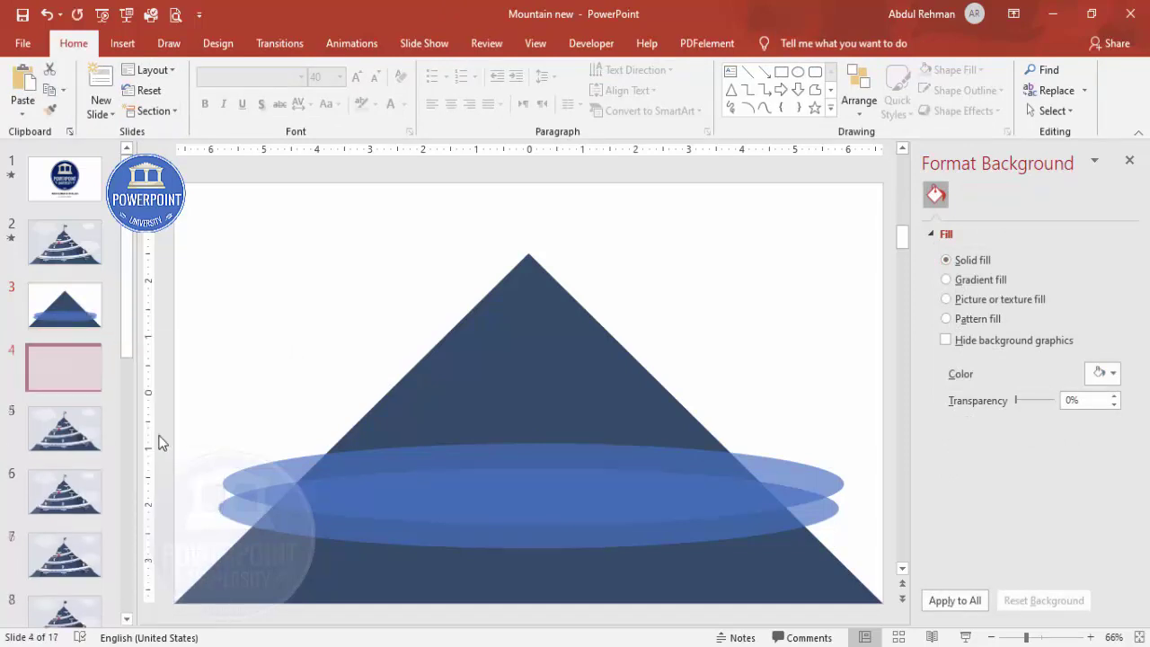
pyautogui.click(68, 312)
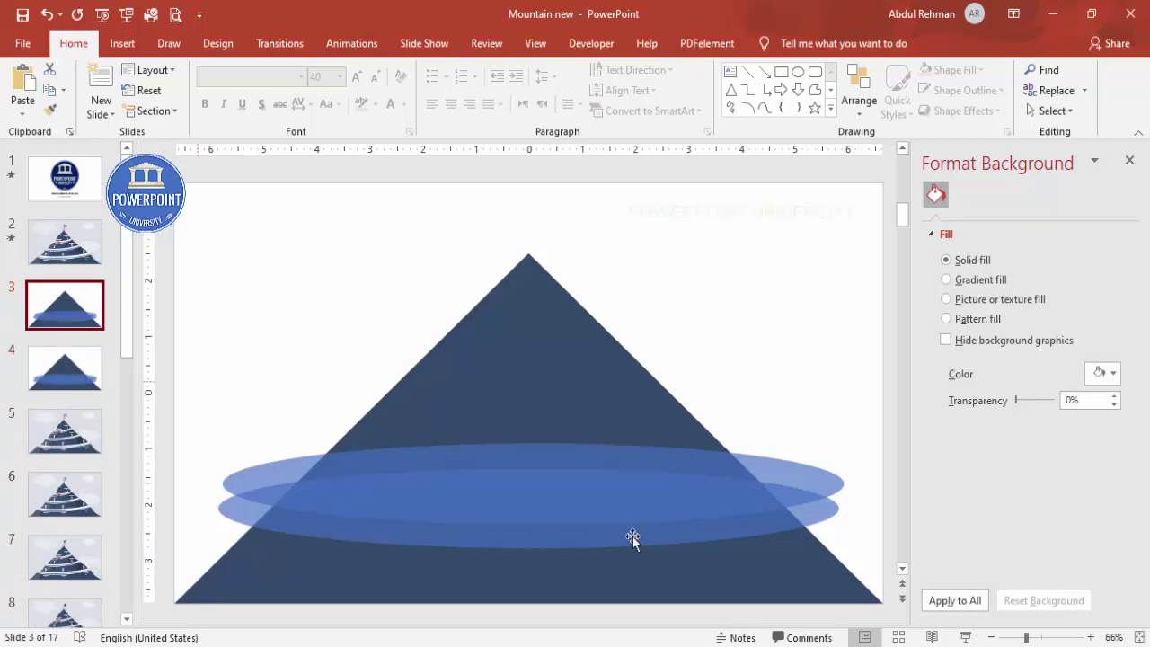
# Select both ellipses on slide 3 and bring up the Merge Shapes options.
pyautogui.click(765, 531)
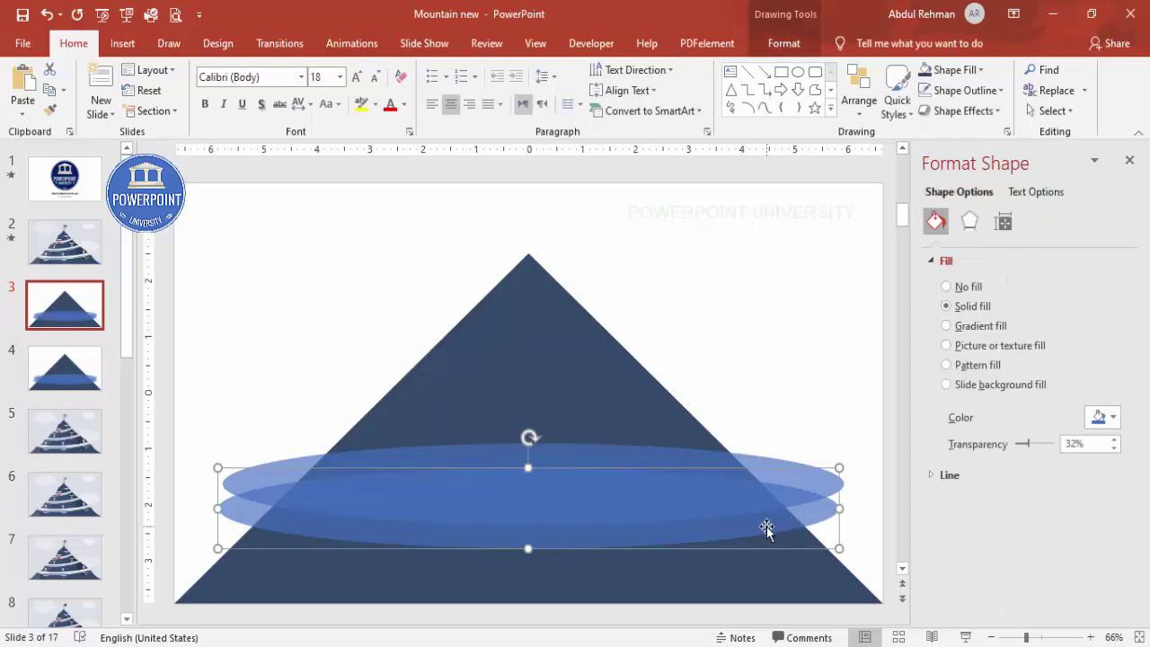
pyautogui.hotkey('ctrl', 'd')
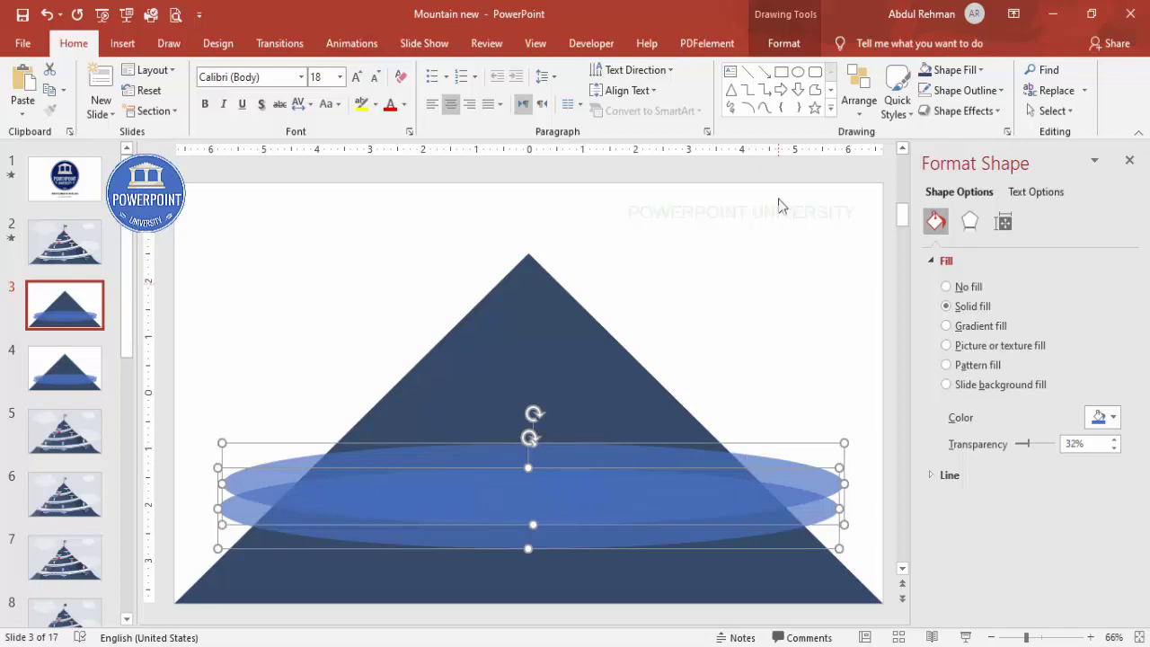
pyautogui.click(775, 46)
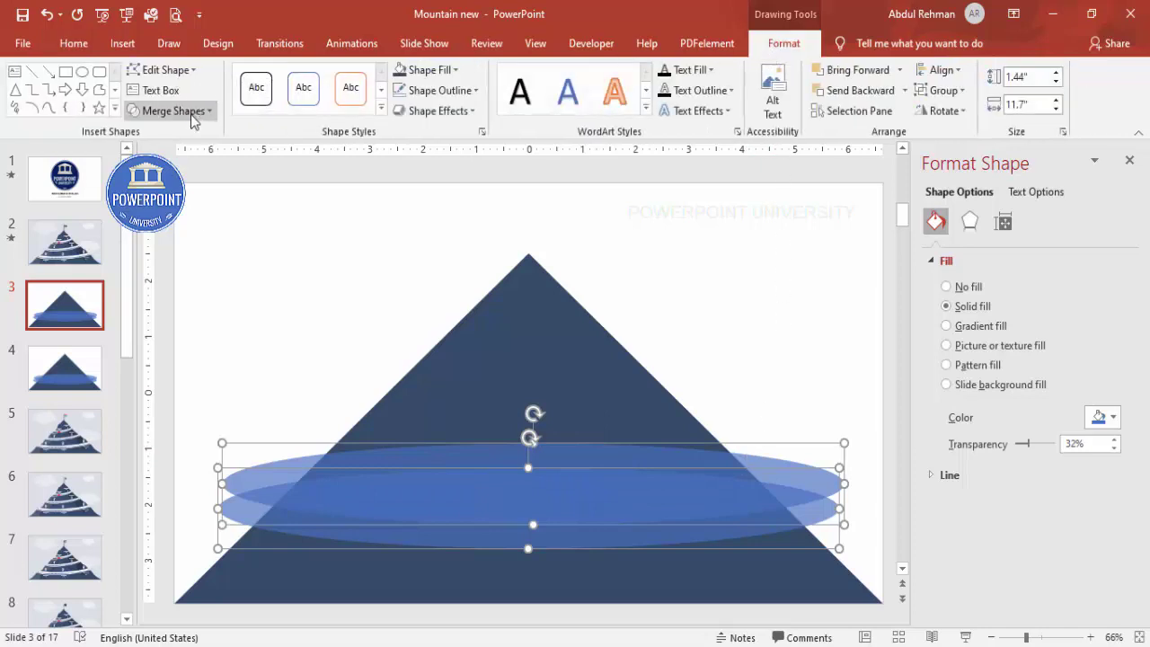
pyautogui.click(173, 110)
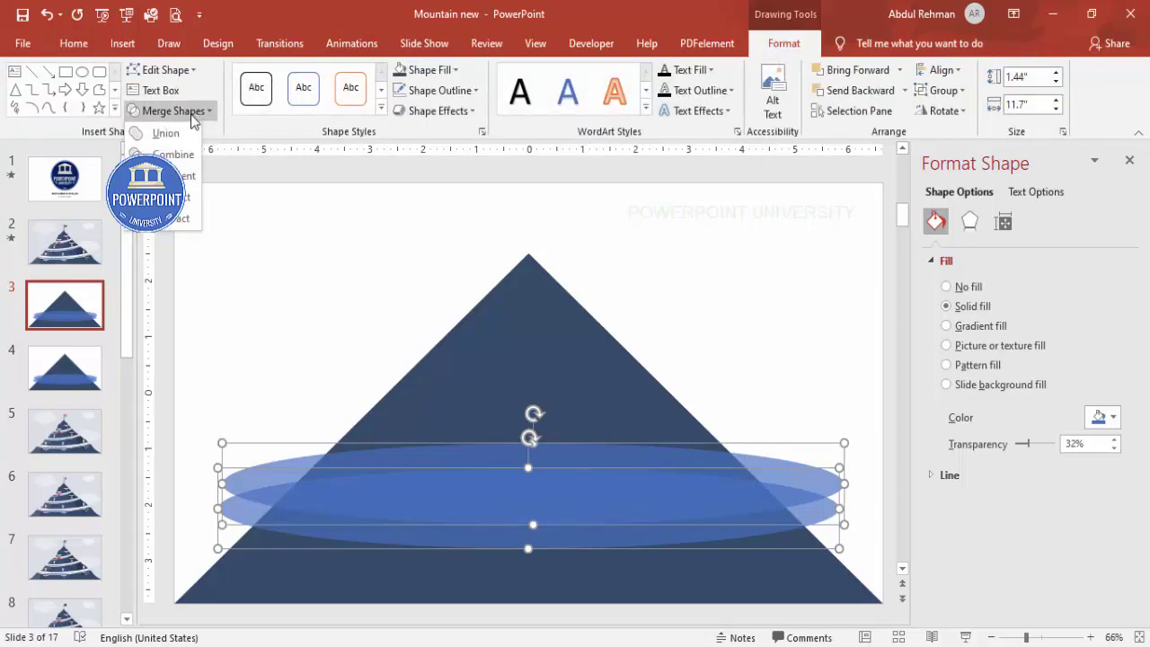